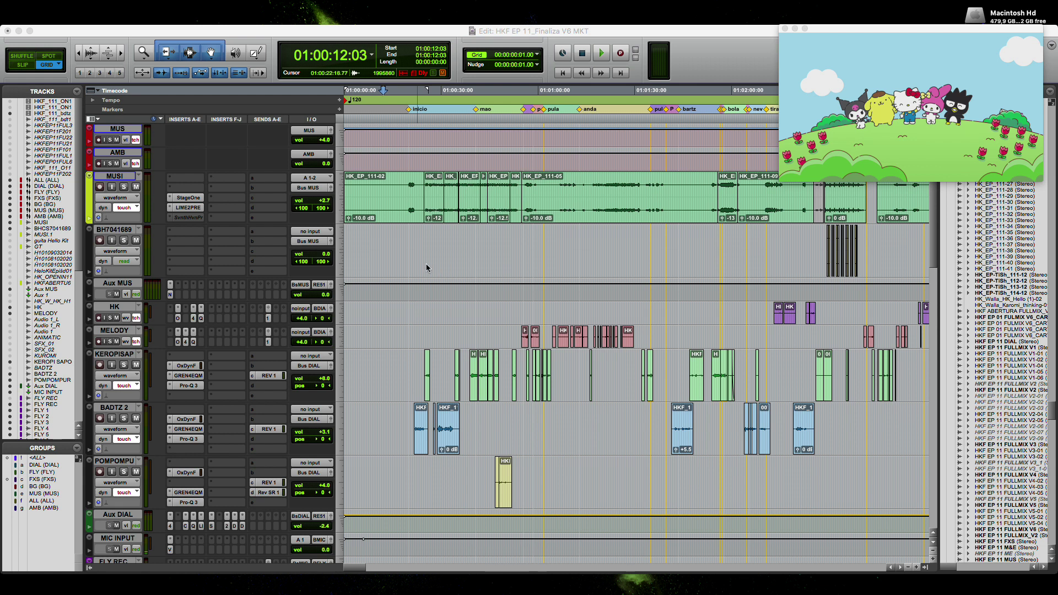
Step: Play the mix from the "inicio" marker to hear the opening scene with all tracks
{"action": "scroll", "coordinate": [425, 263], "scroll_direction": "up", "scroll_amount": 1}
{"action": "scroll", "coordinate": [415, 250], "scroll_direction": "down", "scroll_amount": 1}
{"action": "left_click", "coordinate": [410, 110]}
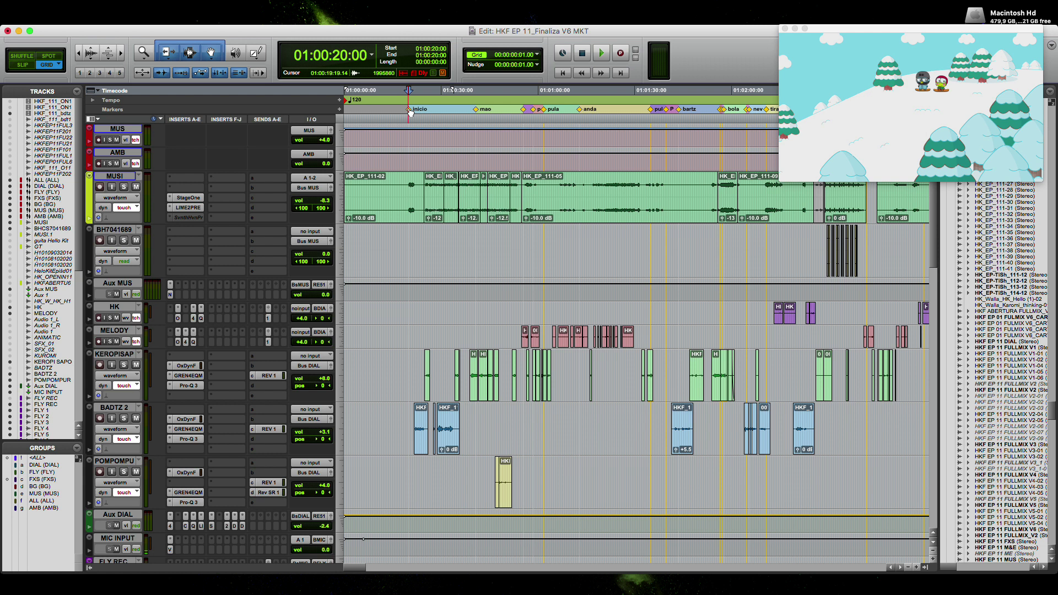
{"action": "key", "text": "space"}
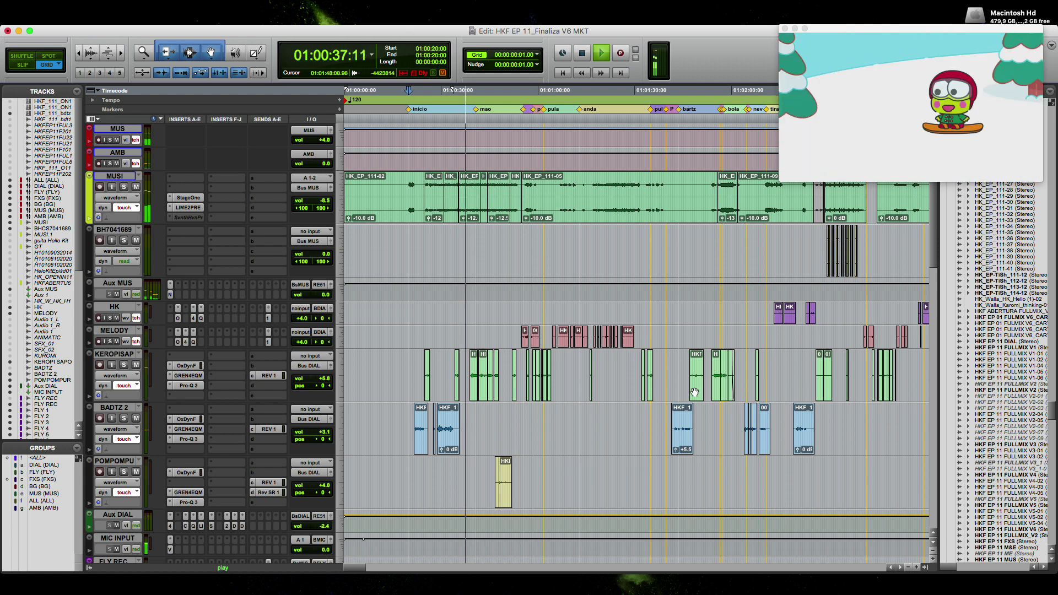
{"action": "key", "text": "space"}
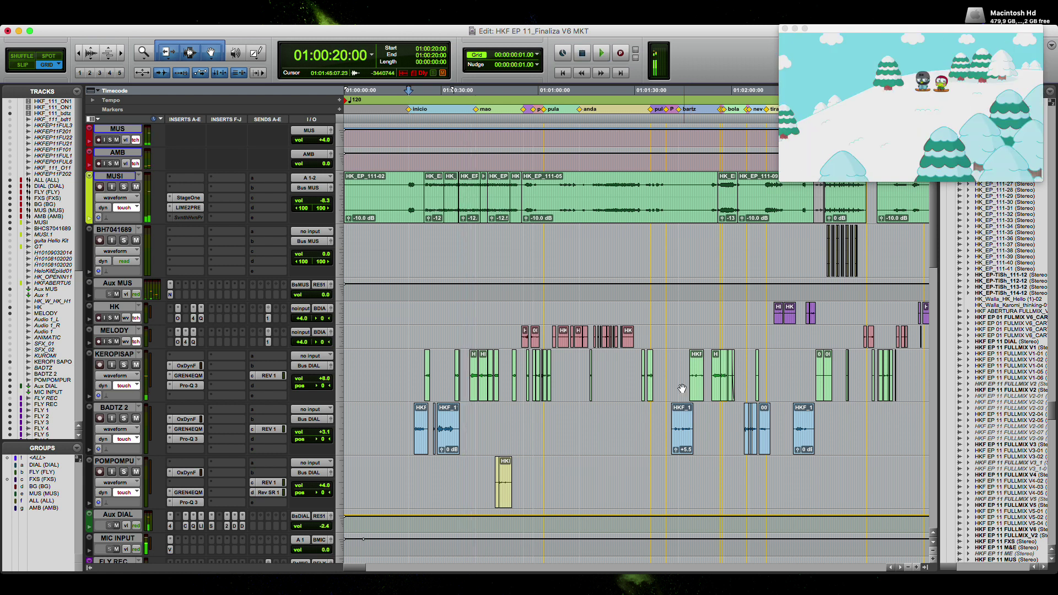
Step: Solo the BADTZ 2 and KEROPISAP dialogue tracks and open the GREEN4 EQ insert of BADTZ 2
{"action": "left_click", "coordinate": [124, 419]}
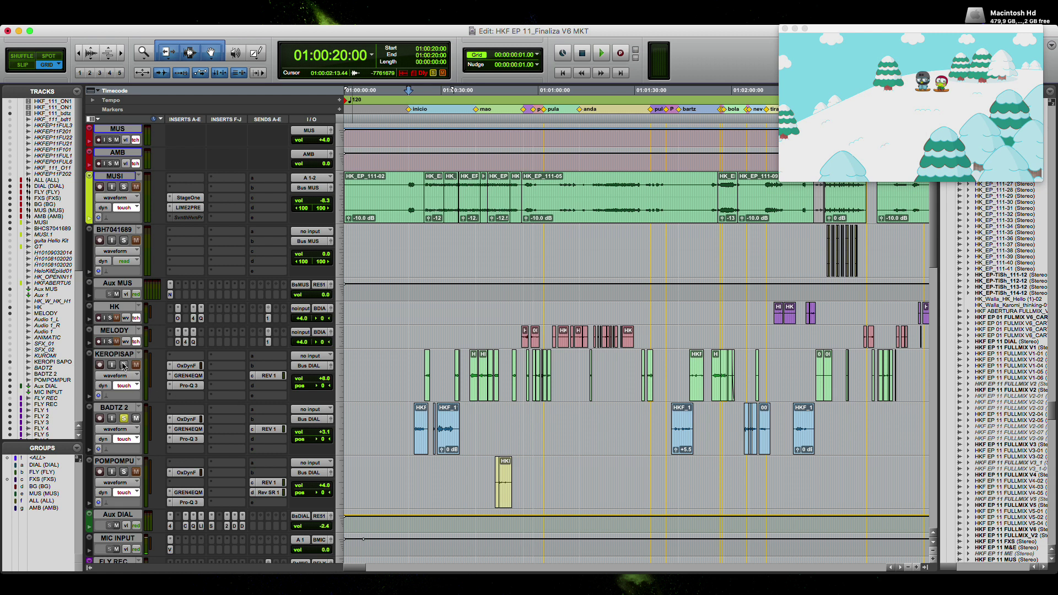
{"action": "scroll", "coordinate": [214, 384], "scroll_direction": "down", "scroll_amount": 1}
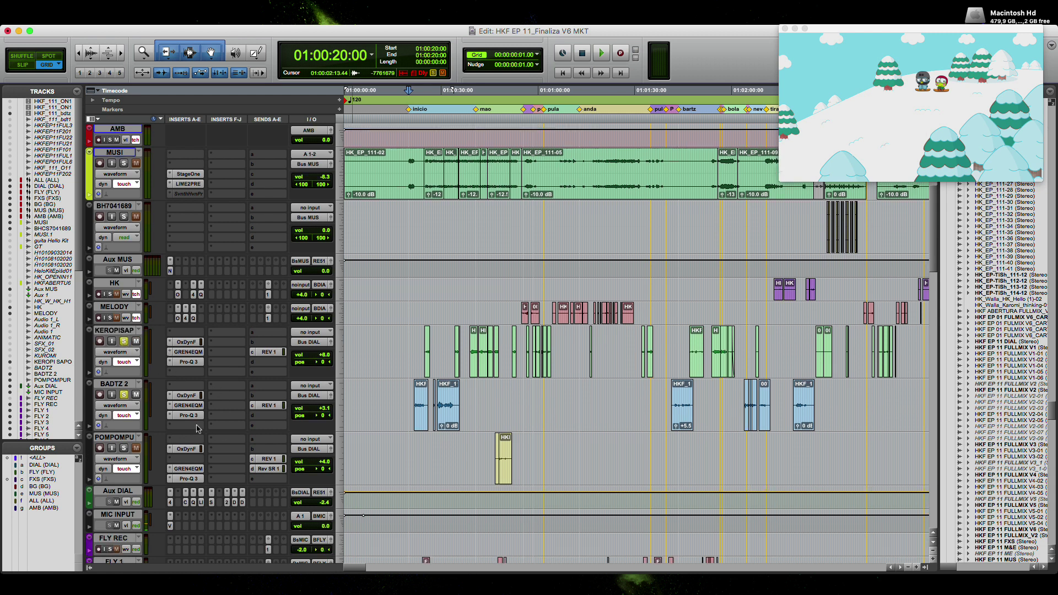
{"action": "left_click", "coordinate": [199, 407]}
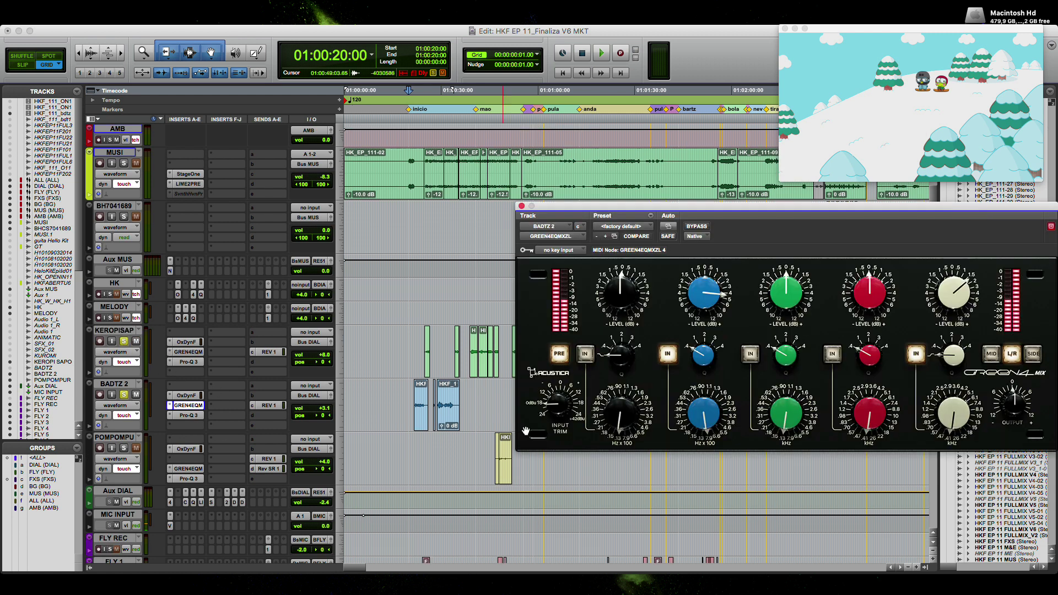
{"action": "left_click_drag", "start_coordinate": [702, 208], "coordinate": [382, 99]}
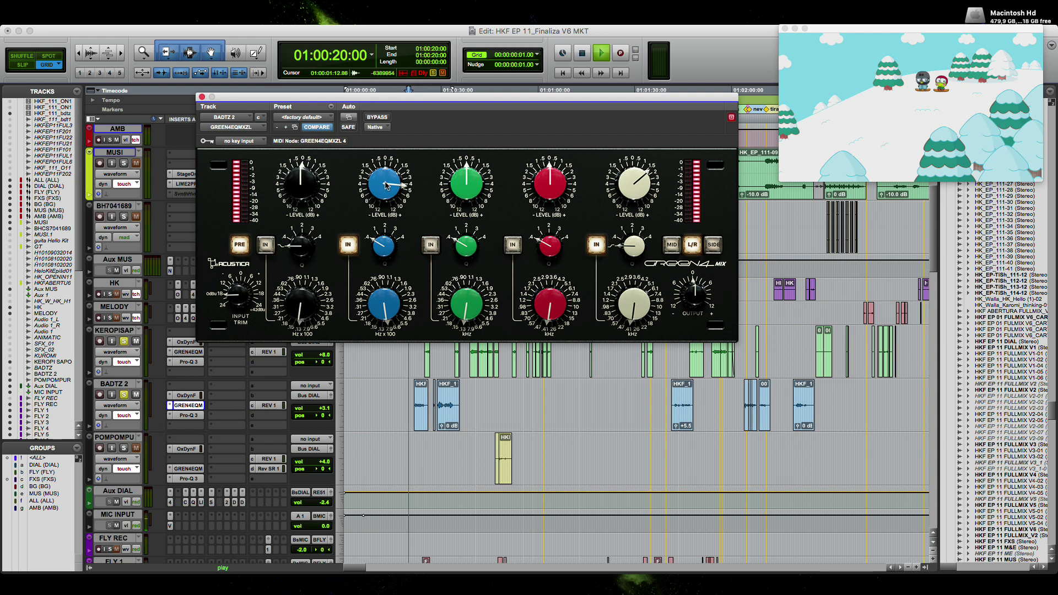
Step: Audition BADTZ 2 without KEROPISAP soloed from 01:00:21:15, once with the GREEN4 EQ active and once with it bypassed
{"action": "left_click", "coordinate": [270, 400]}
{"action": "key", "text": "space"}
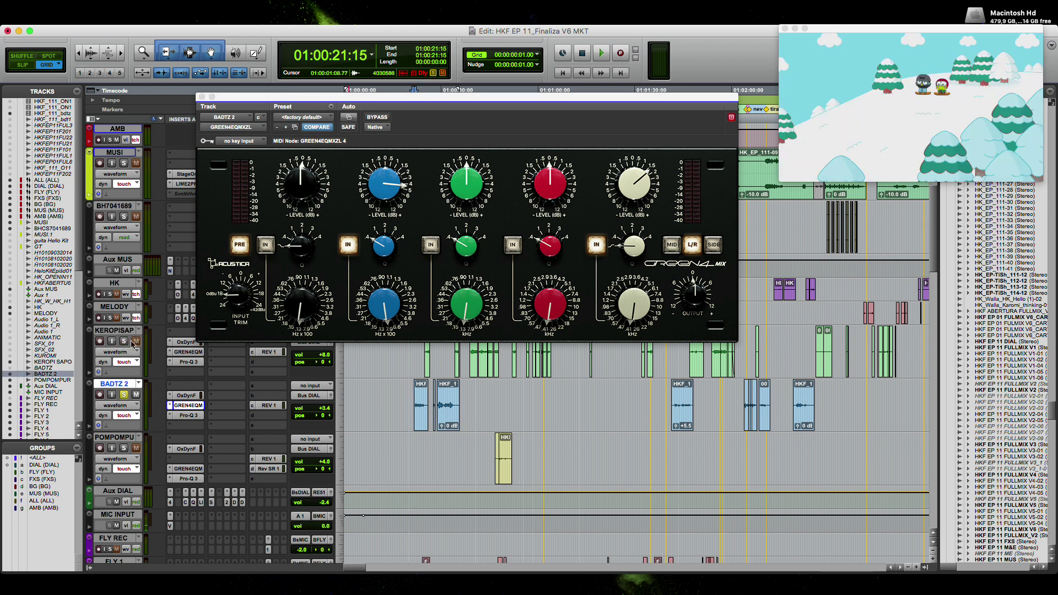
{"action": "key", "text": "space"}
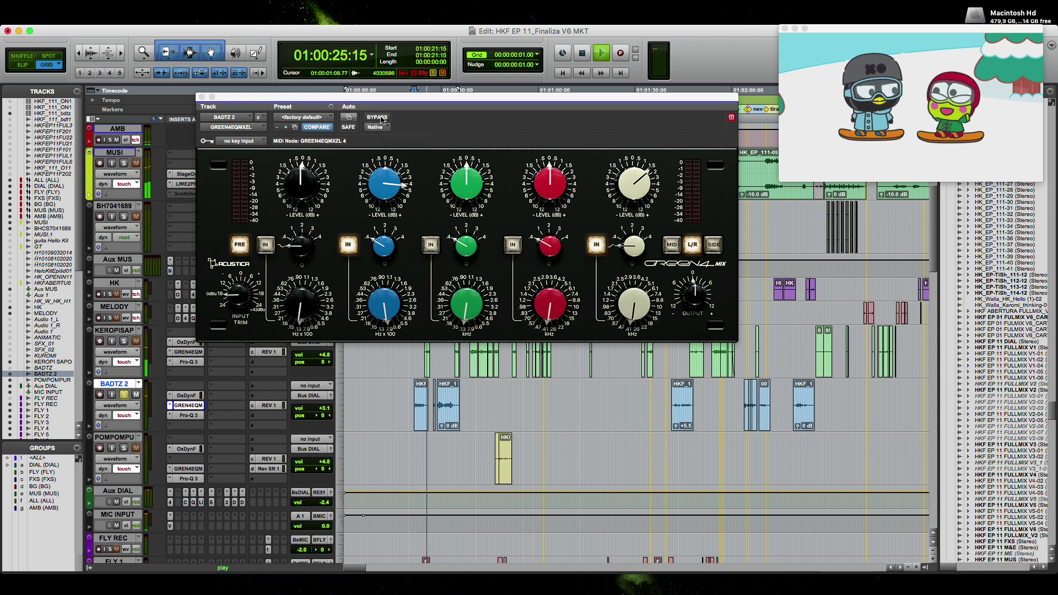
{"action": "key", "text": "space"}
{"action": "left_click", "coordinate": [380, 119]}
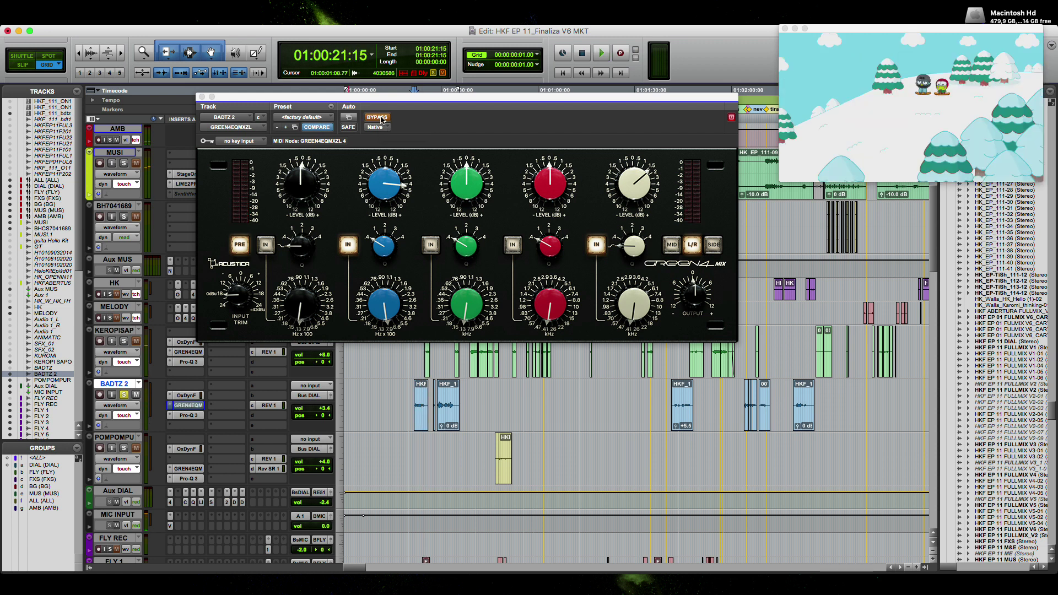
{"action": "key", "text": "space"}
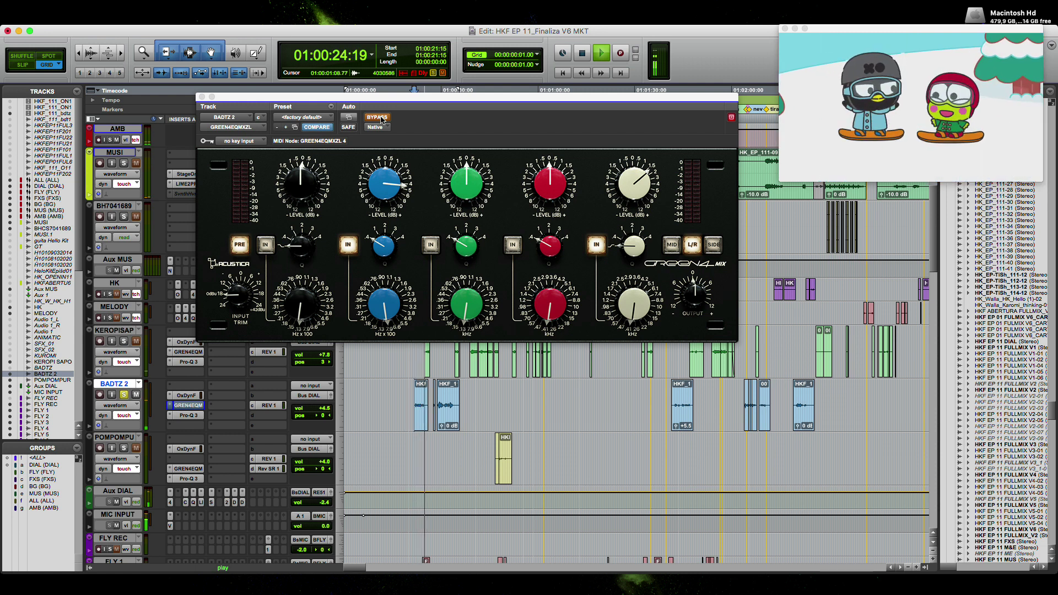
{"action": "key", "text": "space"}
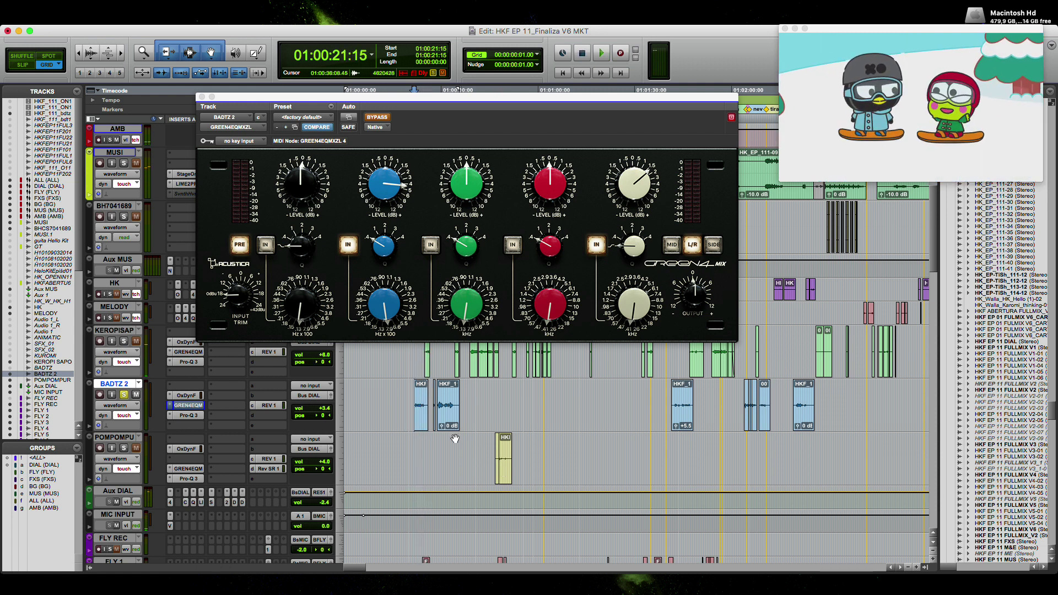
Step: Compare the BADTZ 2 line from 01:00:26:23 with the GREEN4 EQ active and bypassed, leaving the EQ active
{"action": "left_click", "coordinate": [431, 394]}
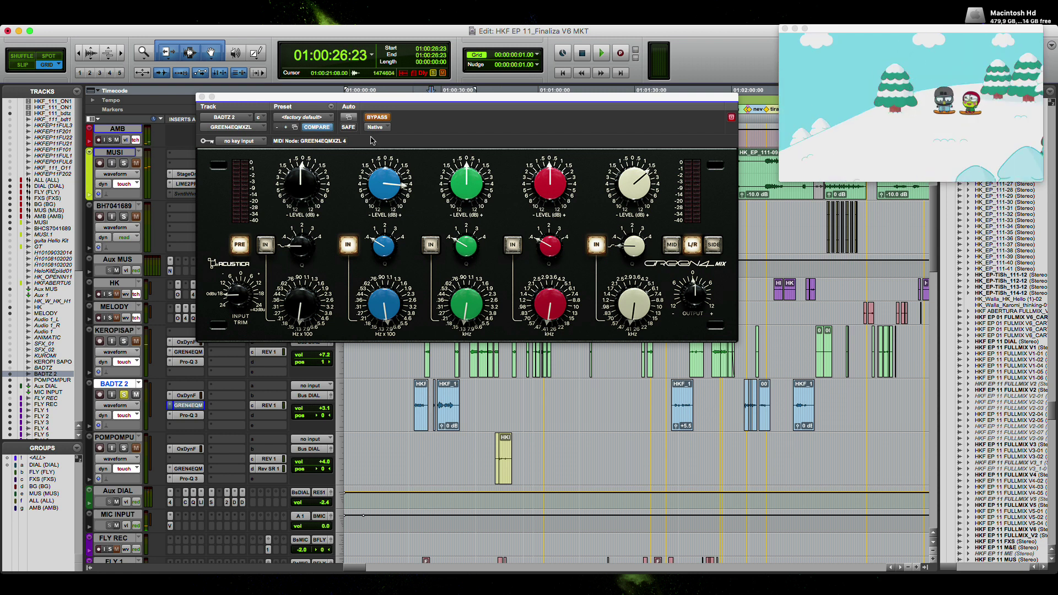
{"action": "left_click", "coordinate": [377, 118]}
{"action": "key", "text": "space"}
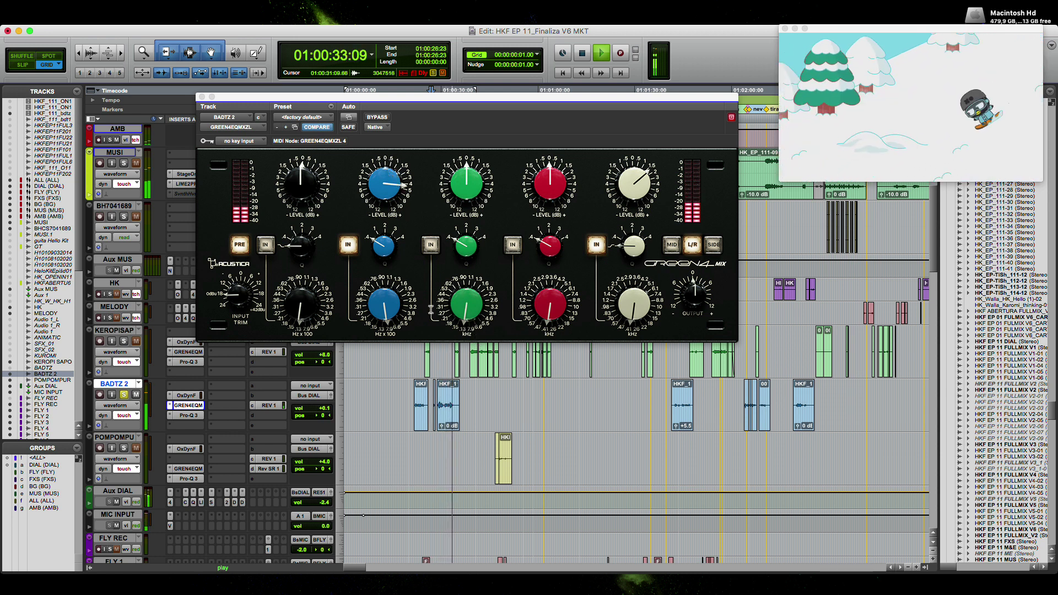
{"action": "key", "text": "space"}
{"action": "left_click", "coordinate": [377, 118]}
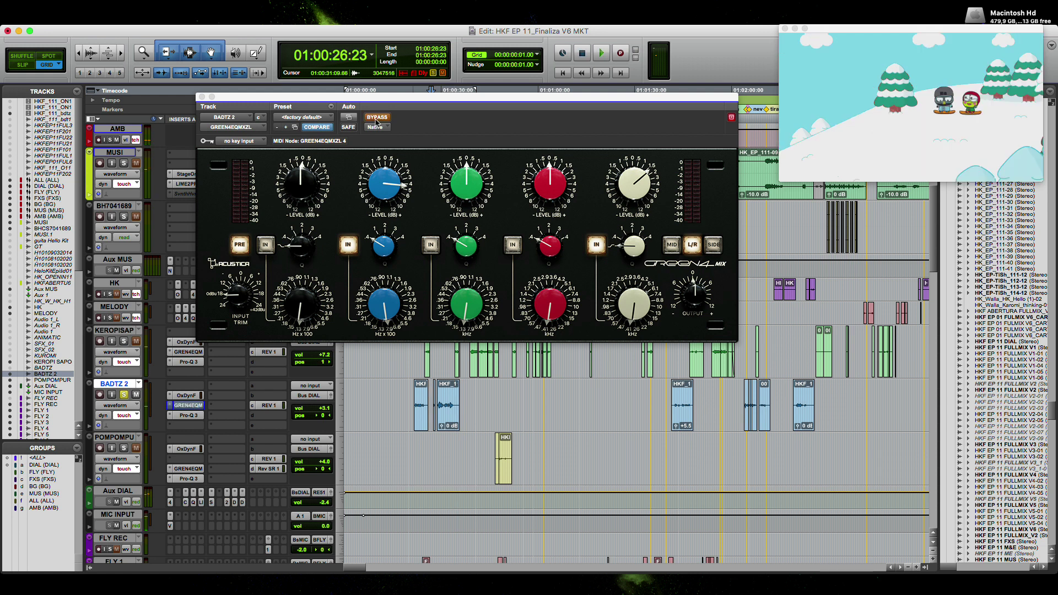
{"action": "key", "text": "space"}
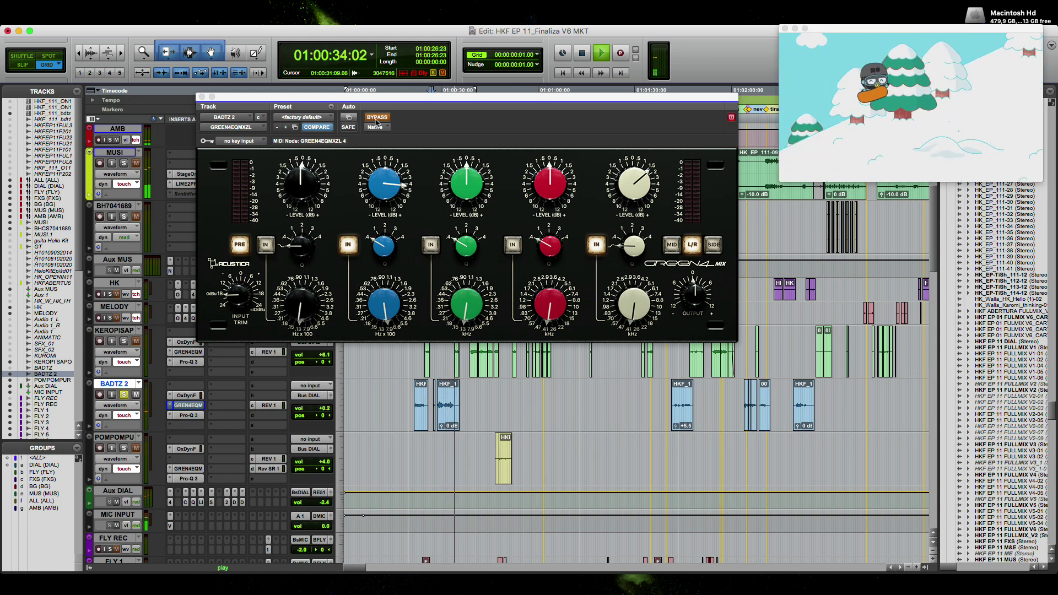
{"action": "key", "text": "space"}
{"action": "left_click", "coordinate": [377, 118]}
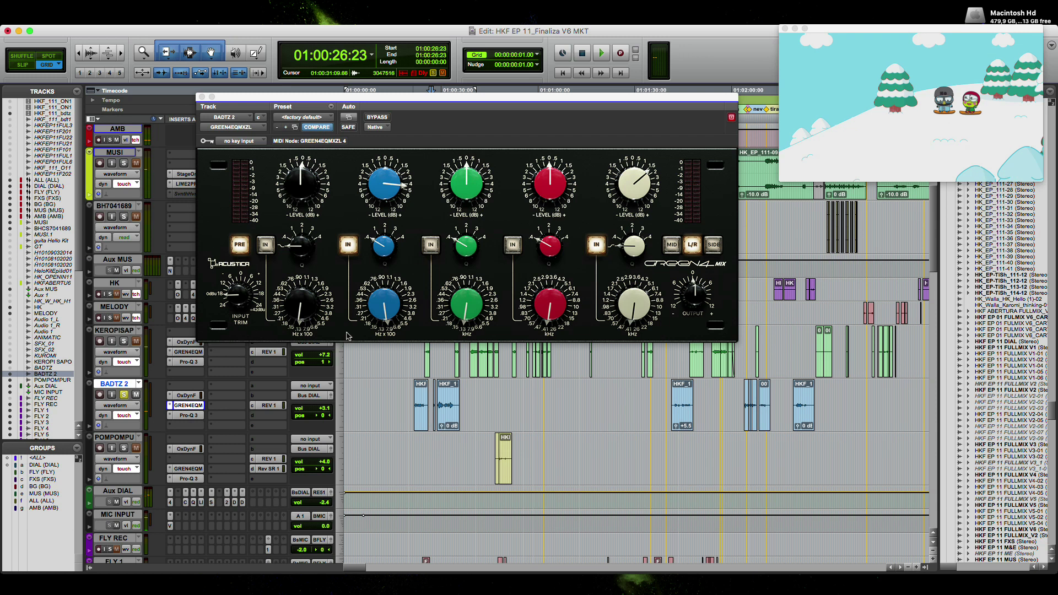
Step: Set the Aux DIAL track height to large and close the GREEN4 EQ window
{"action": "left_click", "coordinate": [338, 500]}
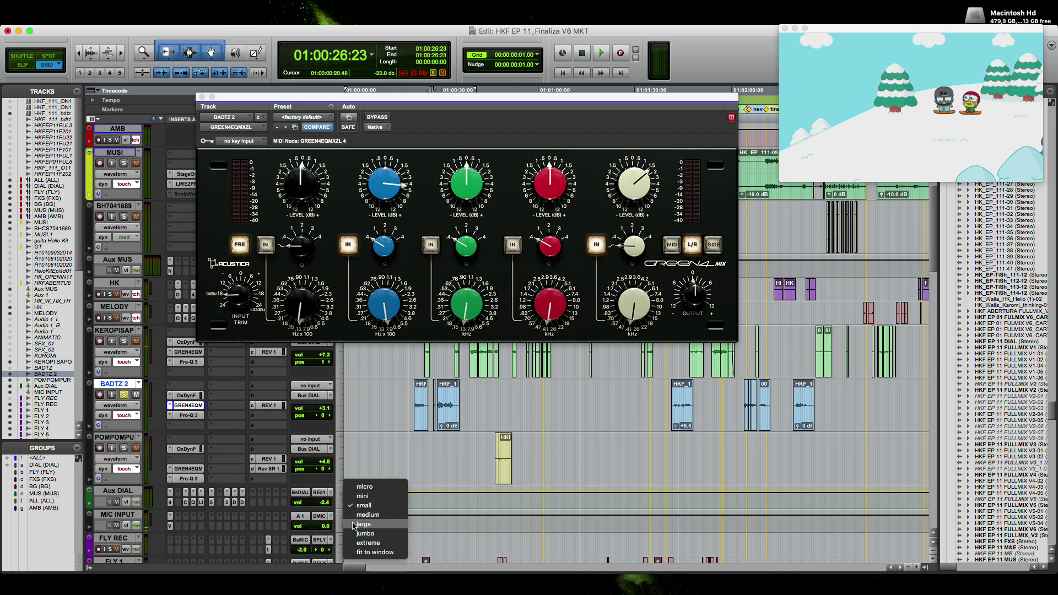
{"action": "left_click", "coordinate": [358, 525]}
{"action": "scroll", "coordinate": [409, 463], "scroll_direction": "down", "scroll_amount": 1}
{"action": "scroll", "coordinate": [409, 463], "scroll_direction": "down", "scroll_amount": 1}
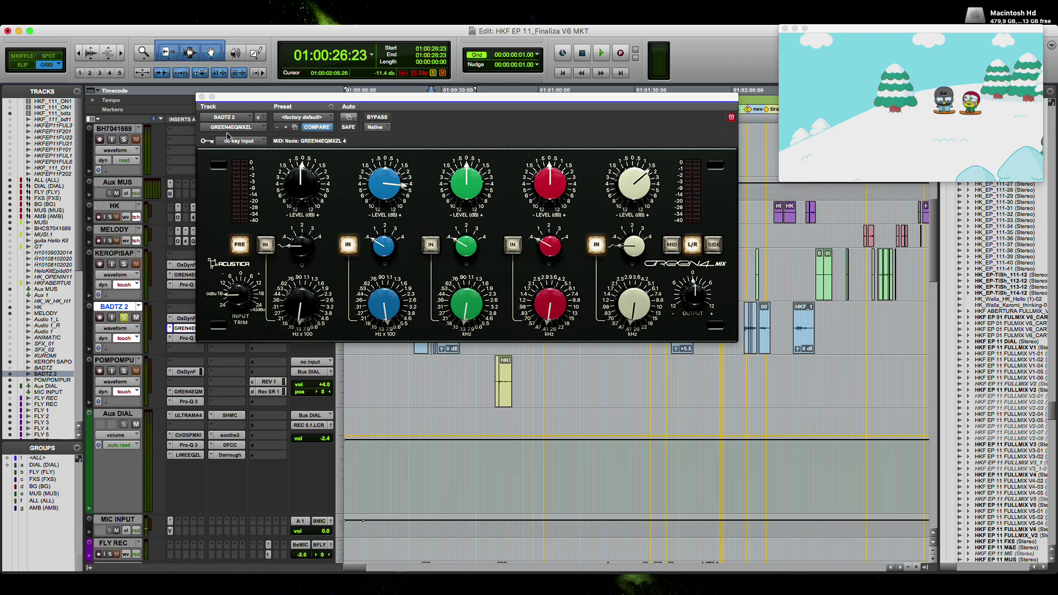
{"action": "left_click", "coordinate": [202, 97]}
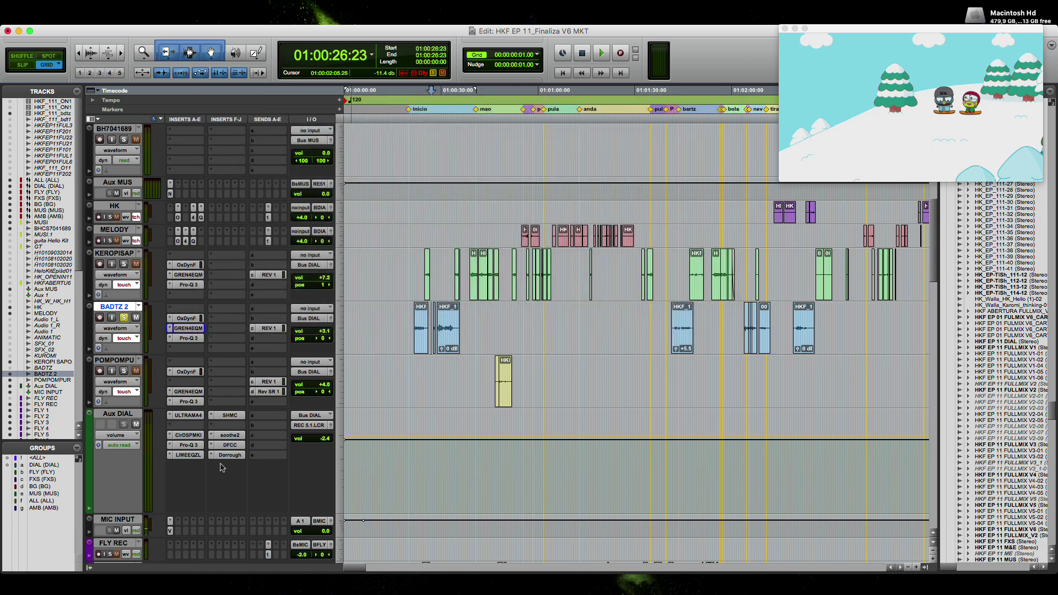
Step: Open the ULTRAMARINE4 compressor insert on Aux DIAL and show its C channel
{"action": "left_click", "coordinate": [189, 416]}
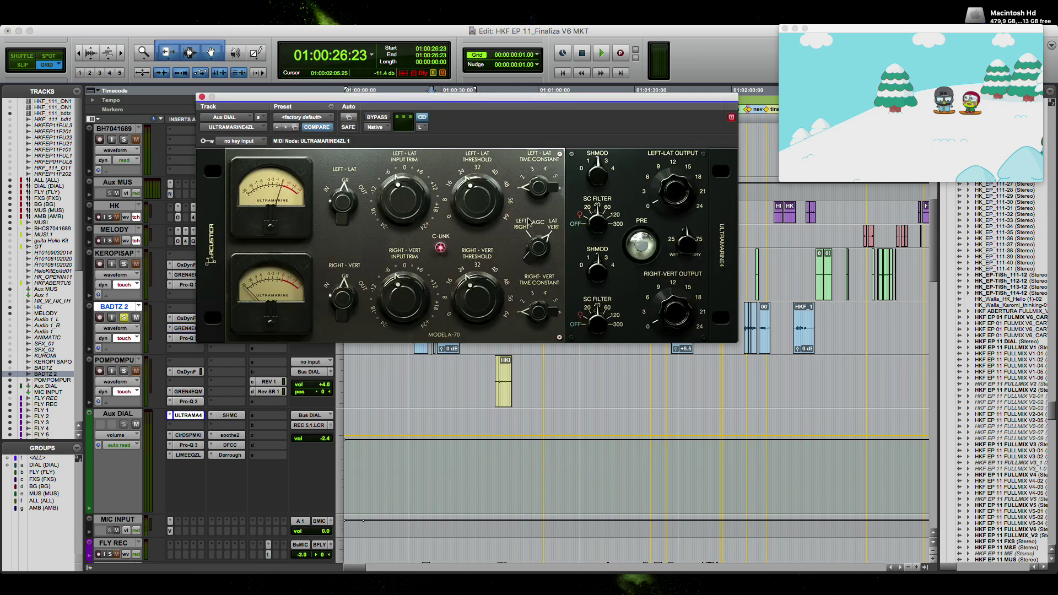
{"action": "left_click_drag", "start_coordinate": [408, 103], "coordinate": [472, 133]}
{"action": "left_click", "coordinate": [484, 158]}
{"action": "left_click", "coordinate": [499, 172]}
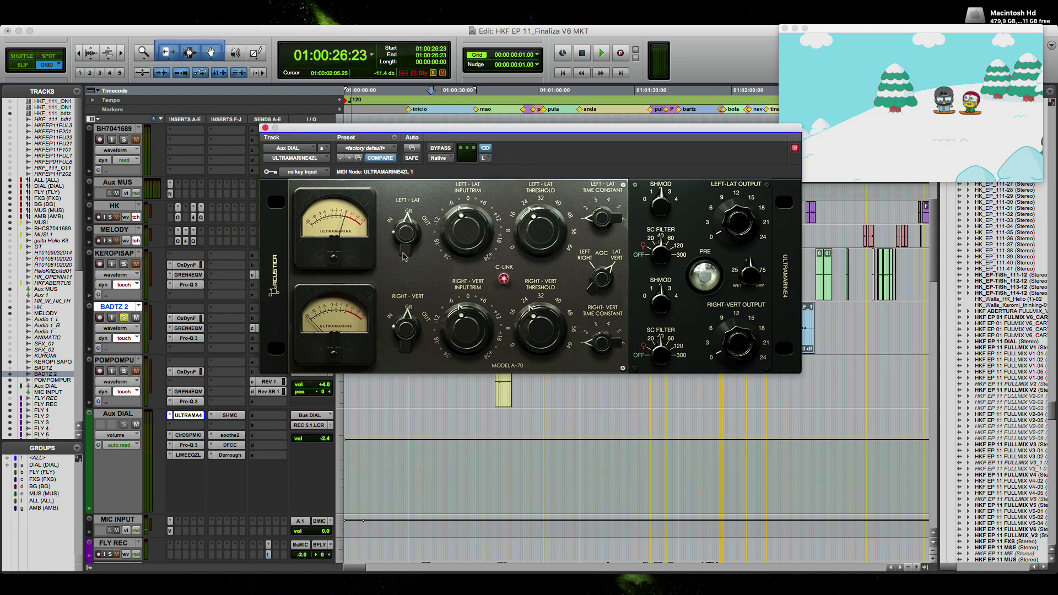
{"action": "left_click_drag", "start_coordinate": [499, 131], "coordinate": [456, 98]}
Step: Compare the dialogue from 01:00:26:23 with the Aux DIAL ULTRAMARINE4 compressor active and bypassed, leaving it active
{"action": "key", "text": "space"}
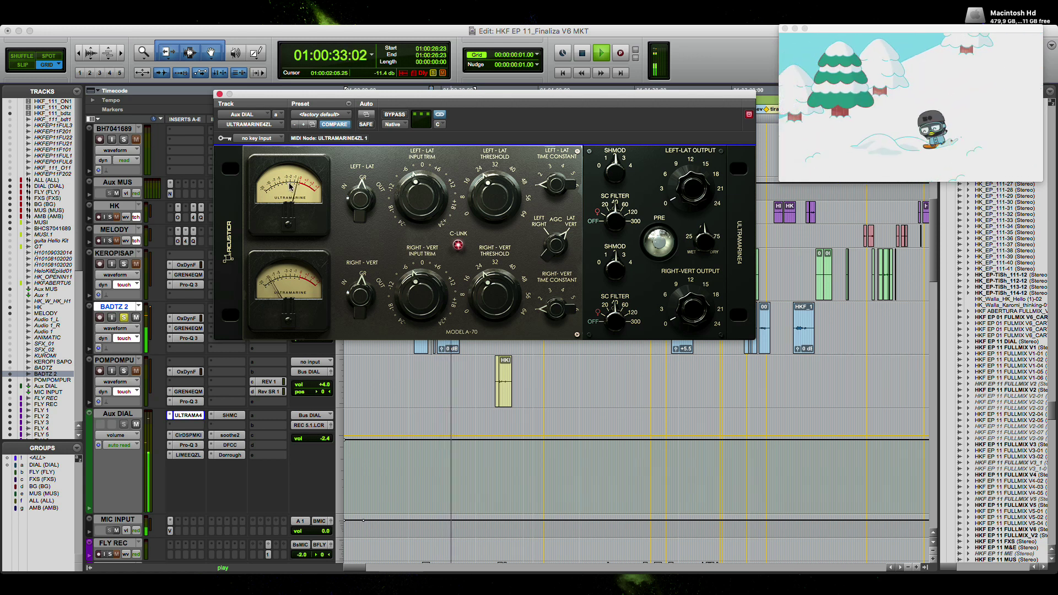
{"action": "key", "text": "space"}
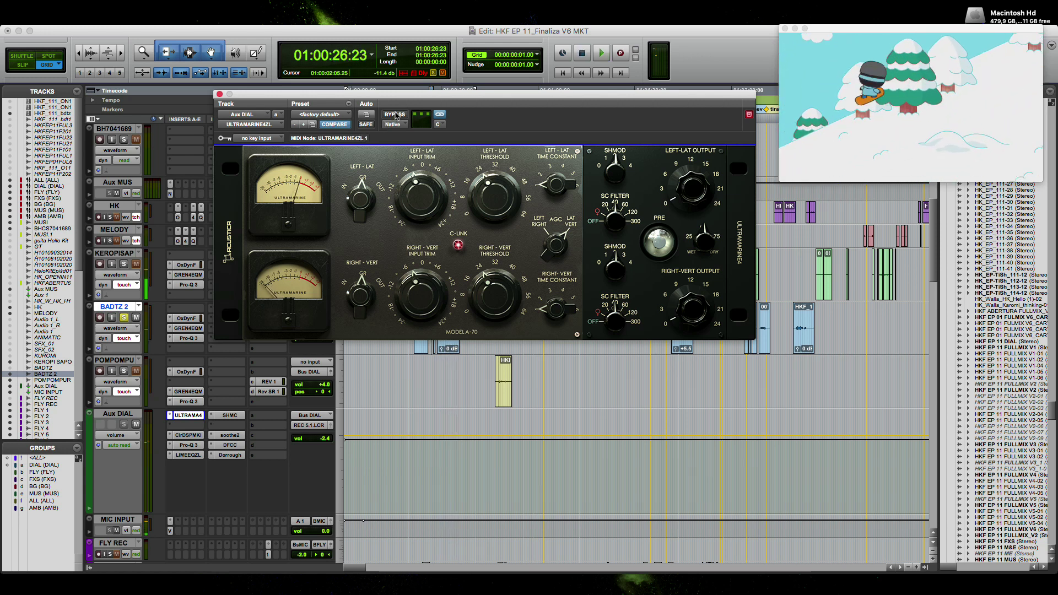
{"action": "left_click", "coordinate": [395, 115]}
{"action": "key", "text": "space"}
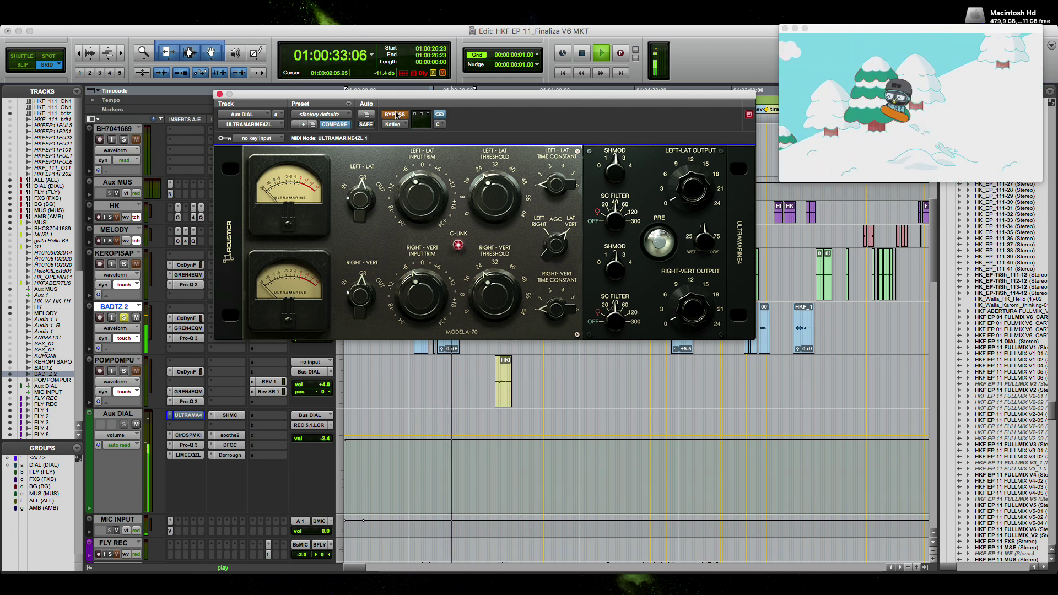
{"action": "key", "text": "space"}
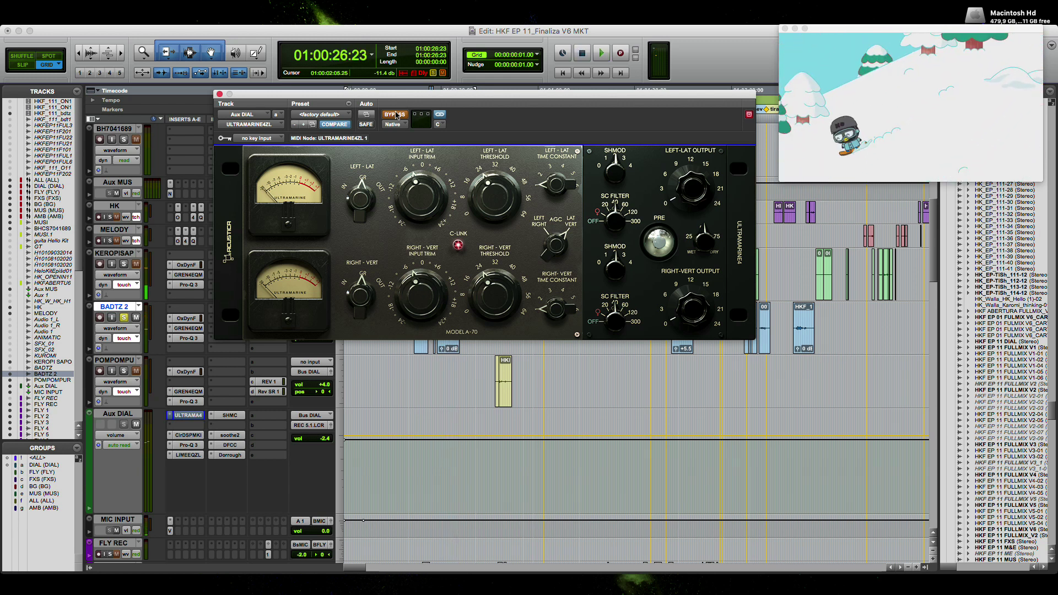
{"action": "left_click", "coordinate": [396, 115]}
{"action": "key", "text": "space"}
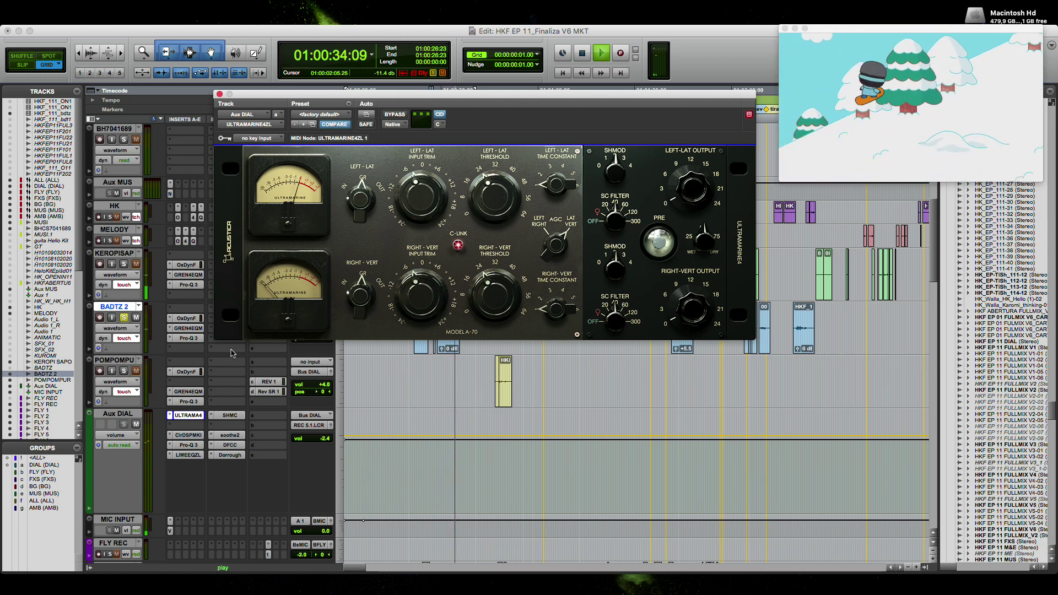
{"action": "key", "text": "space"}
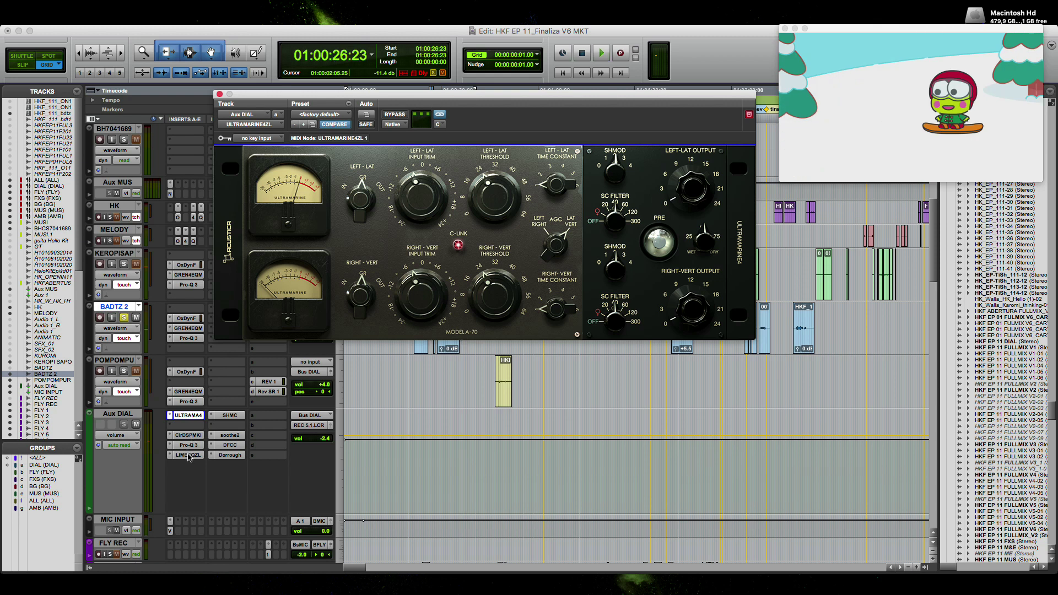
Step: Open the LIMEEQ insert on Aux DIAL and show its C channel
{"action": "left_click", "coordinate": [188, 455]}
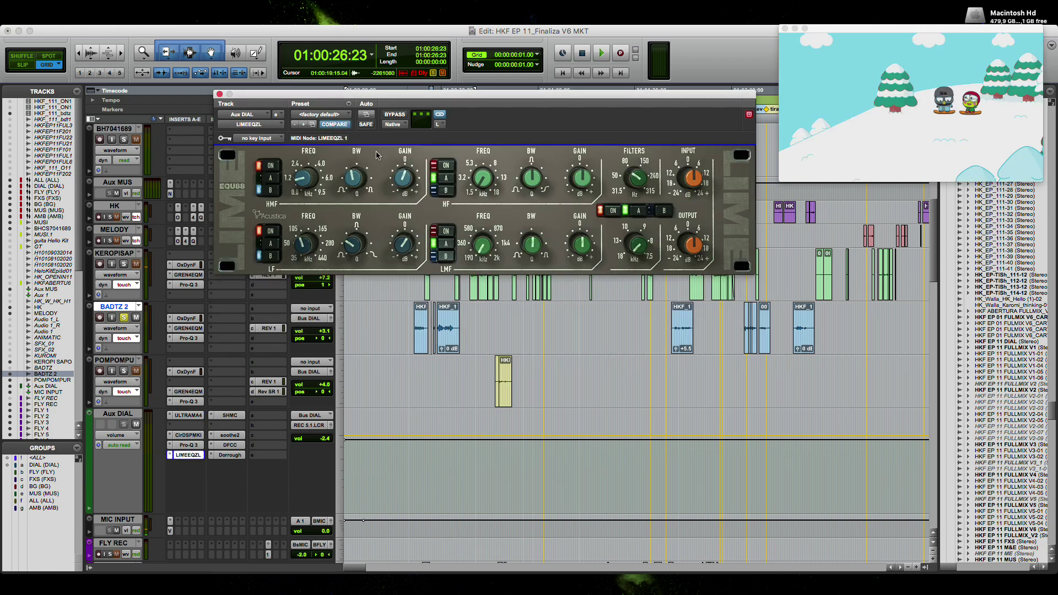
{"action": "left_click", "coordinate": [440, 126]}
{"action": "left_click", "coordinate": [452, 138]}
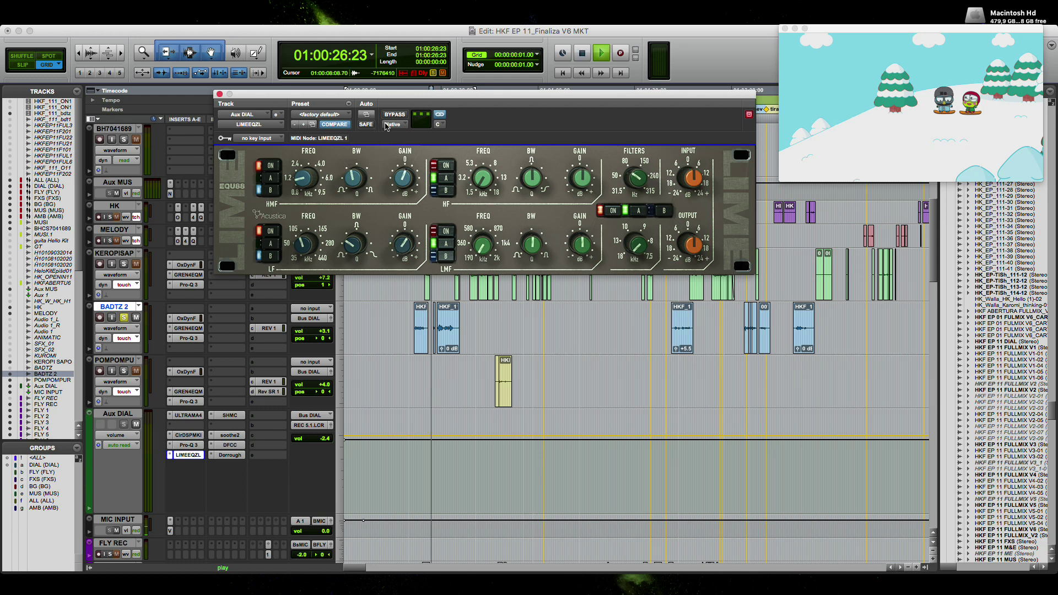
Step: Compare the dialogue from 01:00:26:23 with the Aux DIAL LIMEEQ active and bypassed
{"action": "key", "text": "space"}
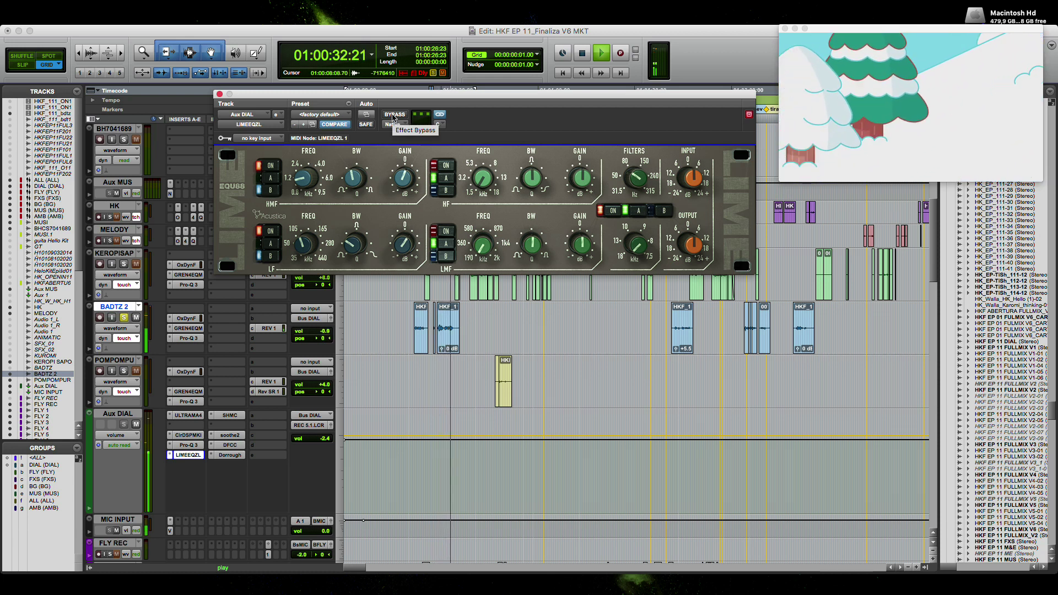
{"action": "key", "text": "space"}
{"action": "left_click", "coordinate": [394, 115]}
{"action": "key", "text": "space"}
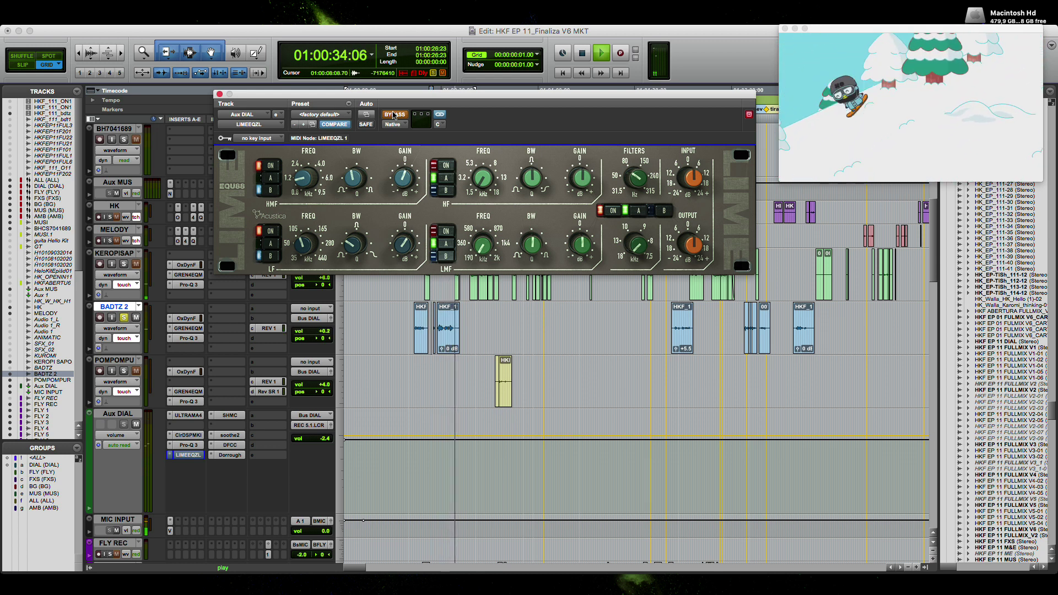
{"action": "key", "text": "space"}
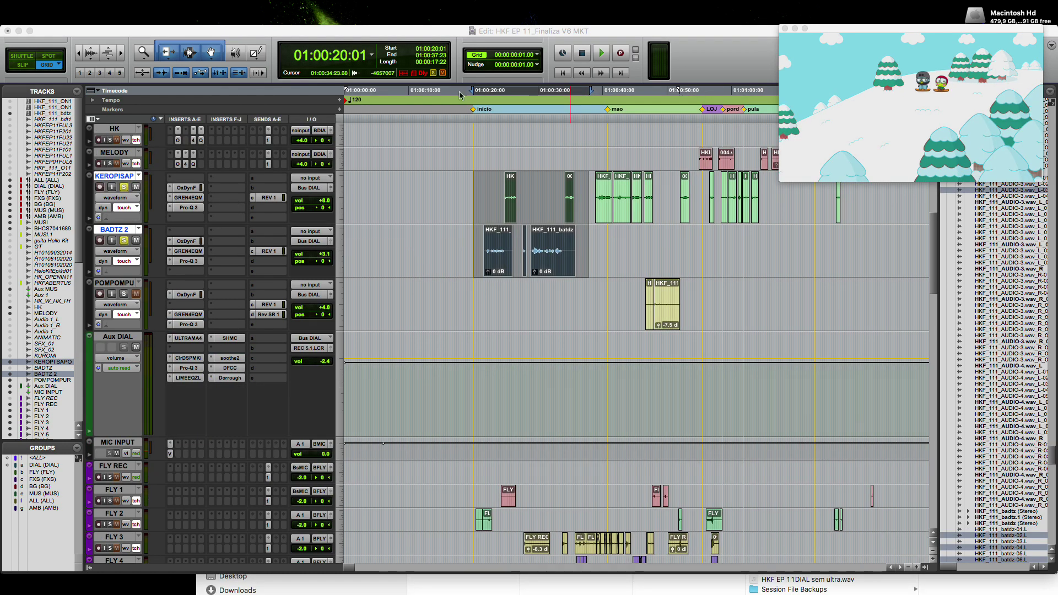
Step: Play the selected dialogue from 01:00:20:01 with the GREEN4 EQ, ULTRAMARINE4 and LIMEEQ inserts active, and again with them all bypassed
{"action": "left_click", "coordinate": [488, 30]}
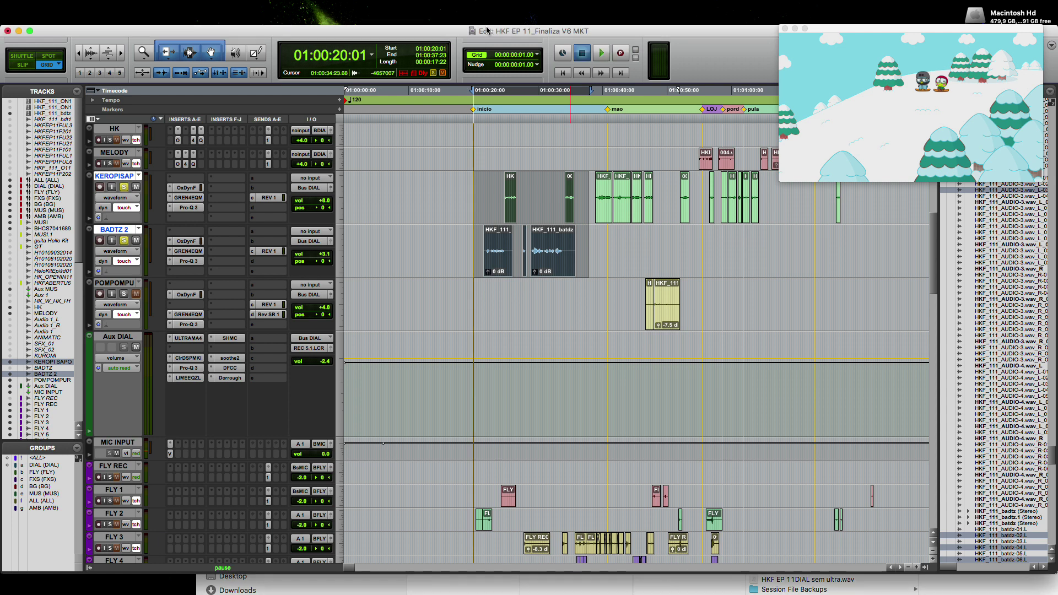
{"action": "key", "text": "space"}
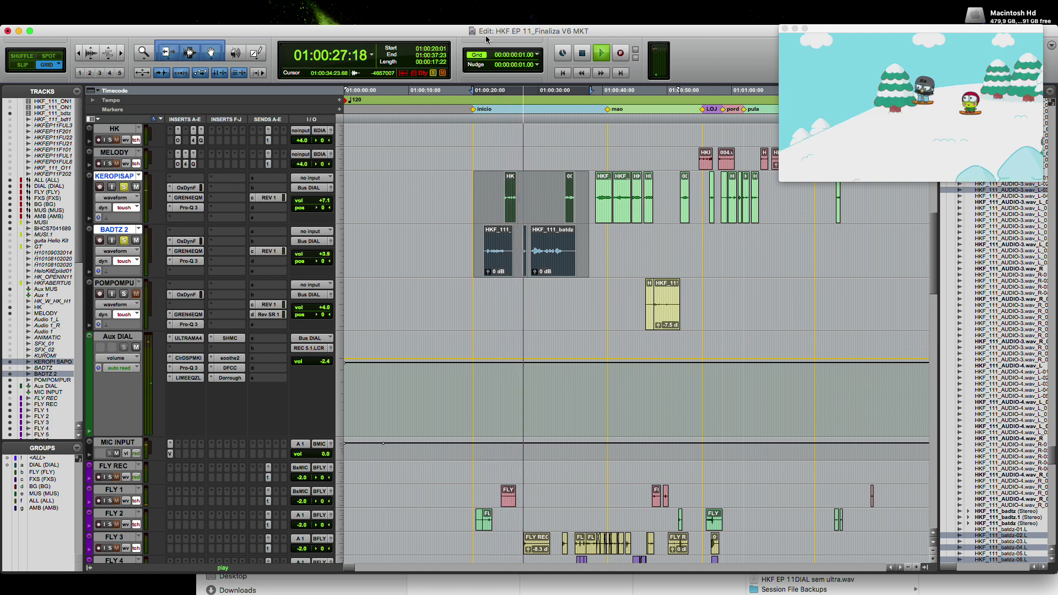
{"action": "key", "text": "space"}
{"action": "key", "text": "space"}
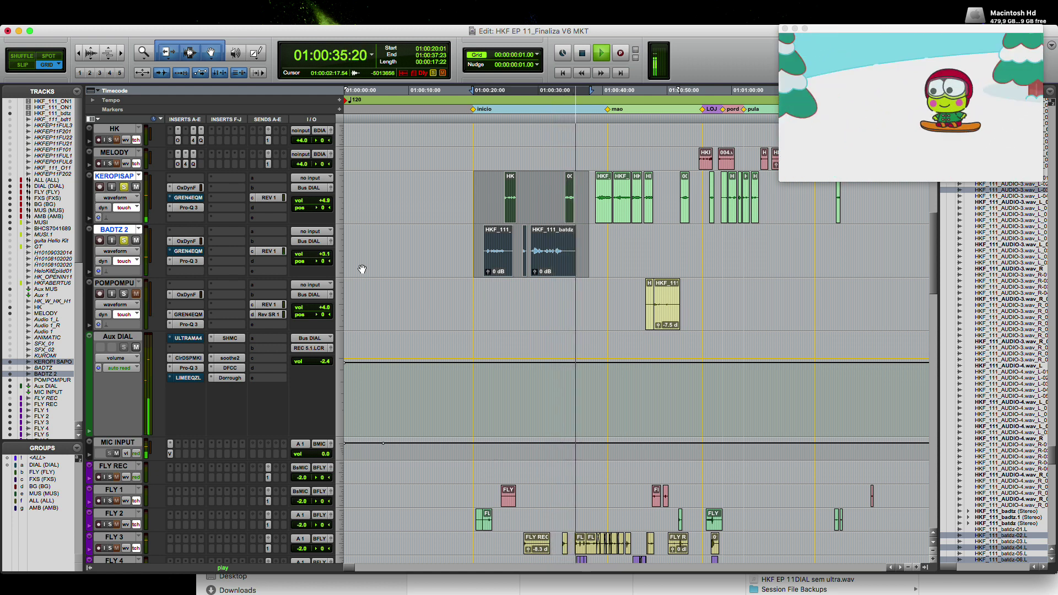
{"action": "key", "text": "space"}
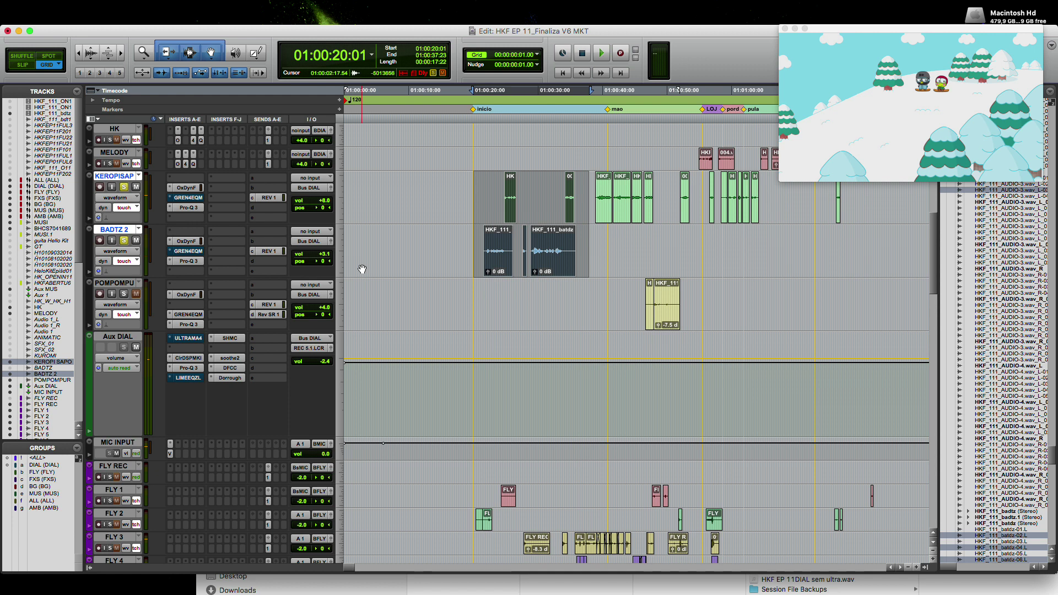